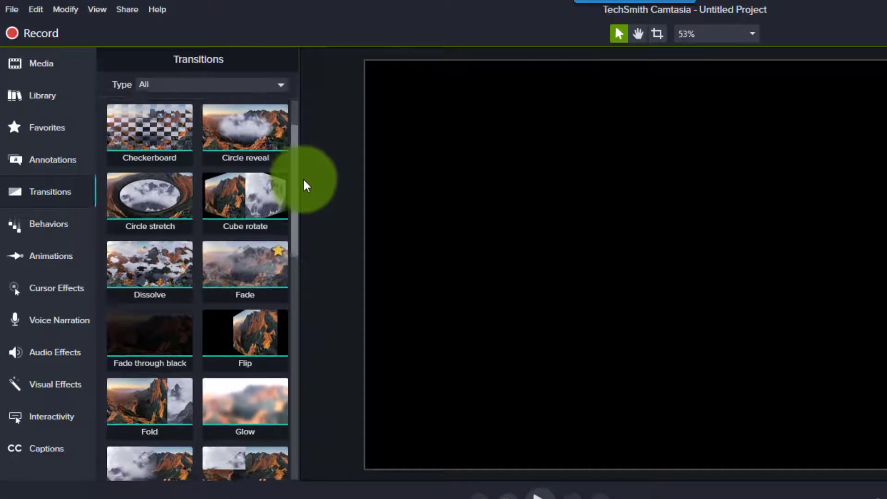
# Look through the full list of available transitions, from Barn door to Zig zag
pyautogui.scroll(-5, 307, 186)
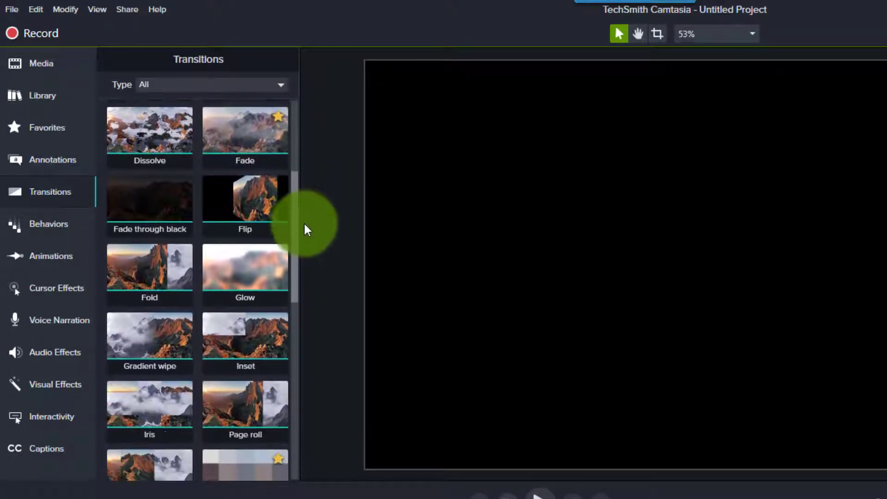
pyautogui.scroll(-8, 307, 229)
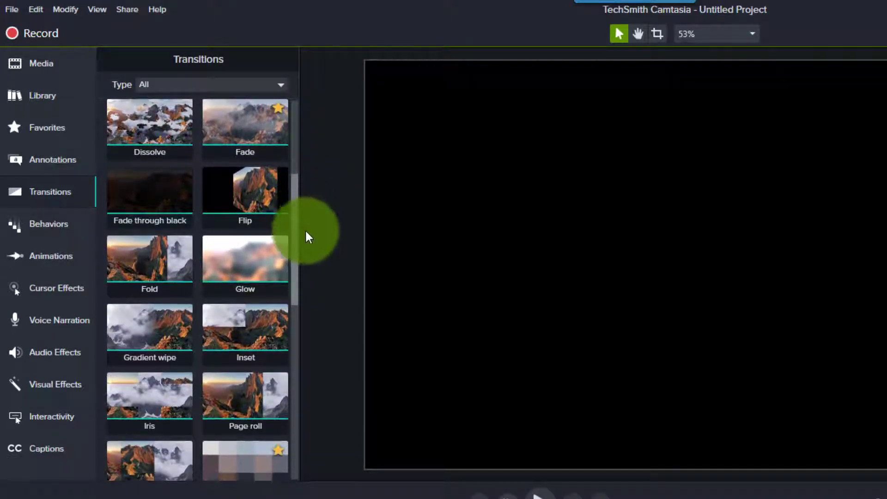
pyautogui.scroll(-8, 308, 300)
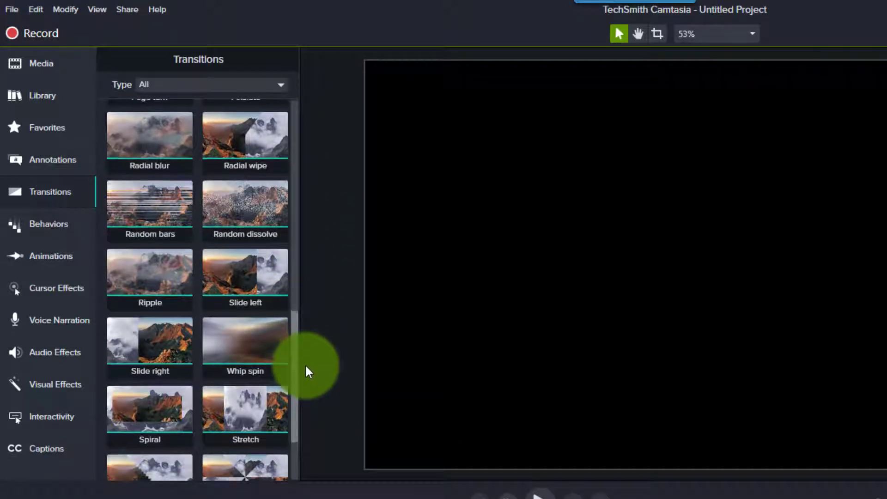
pyautogui.scroll(-4, 303, 388)
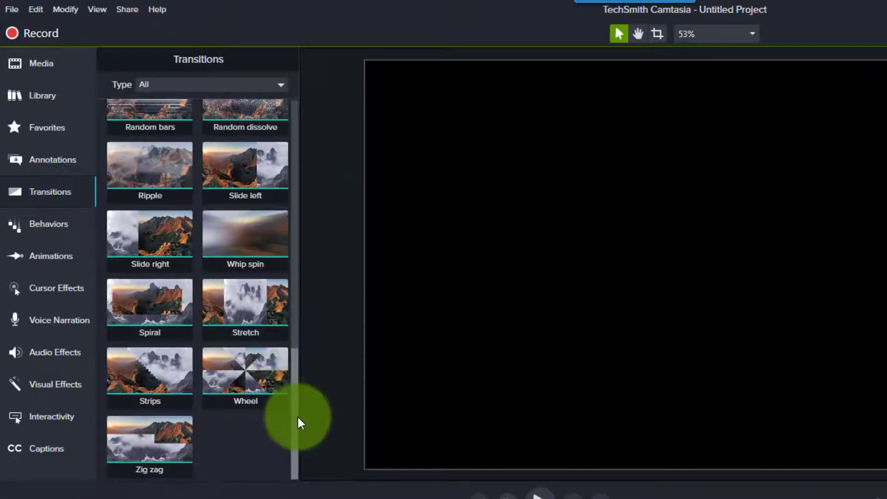
pyautogui.moveTo(293, 416); pyautogui.dragTo(228, 179)
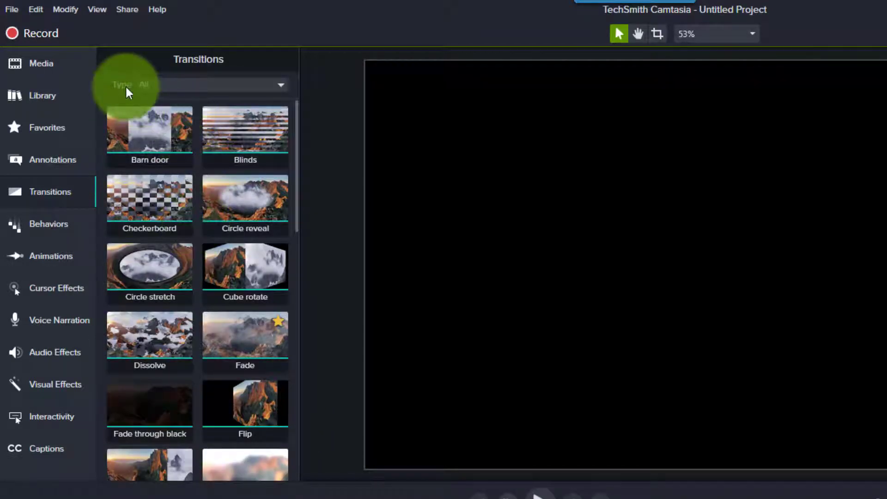
# Filter the transitions by type to view the Fades and the Movement groups
pyautogui.click(160, 88)
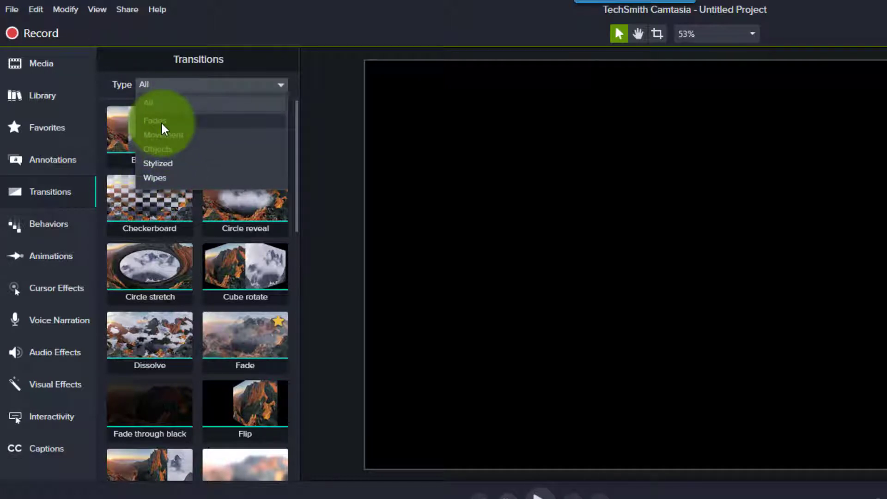
pyautogui.click(157, 121)
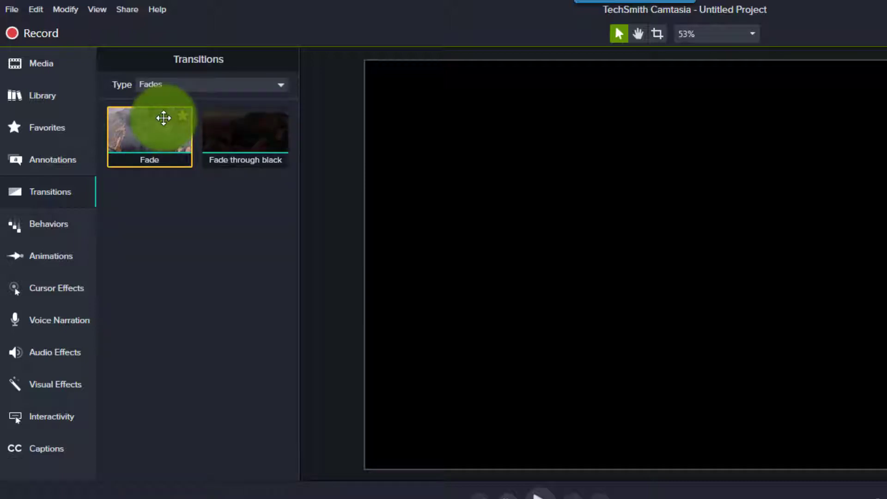
pyautogui.click(170, 85)
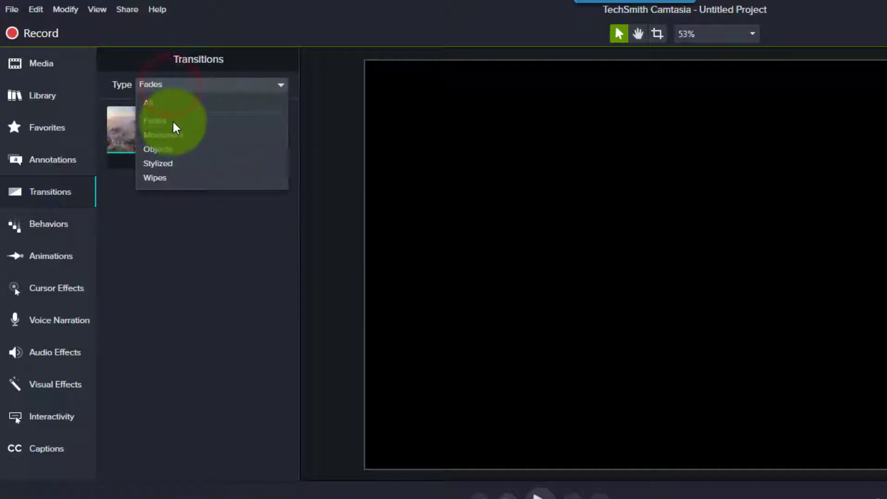
pyautogui.click(173, 121)
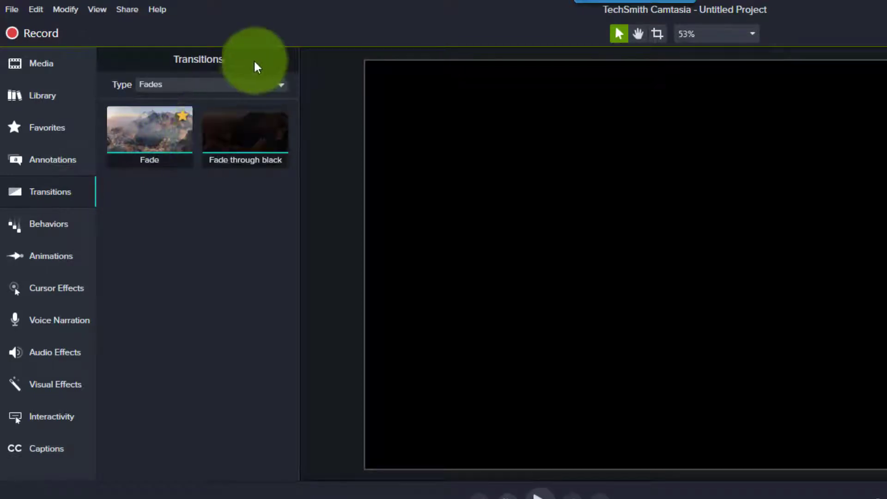
pyautogui.click(246, 86)
pyautogui.click(210, 135)
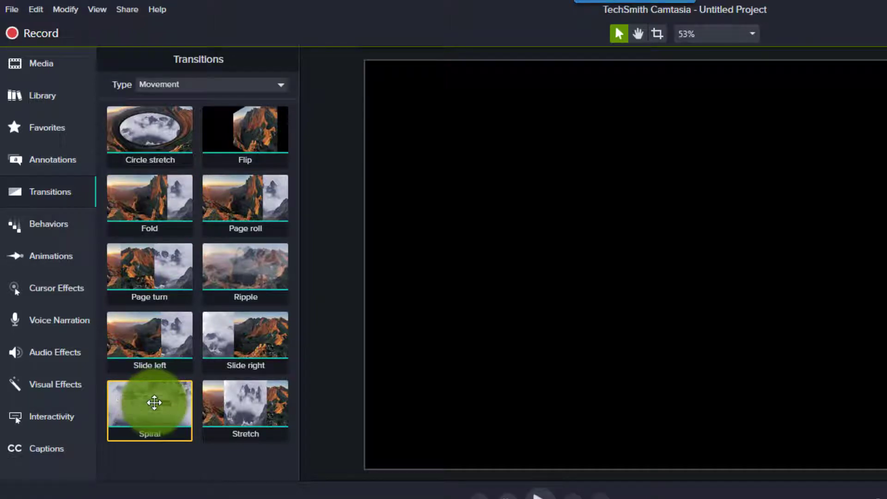
# Filter the transitions to view the Objects, Stylized and Wipes groups one after another
pyautogui.click(212, 85)
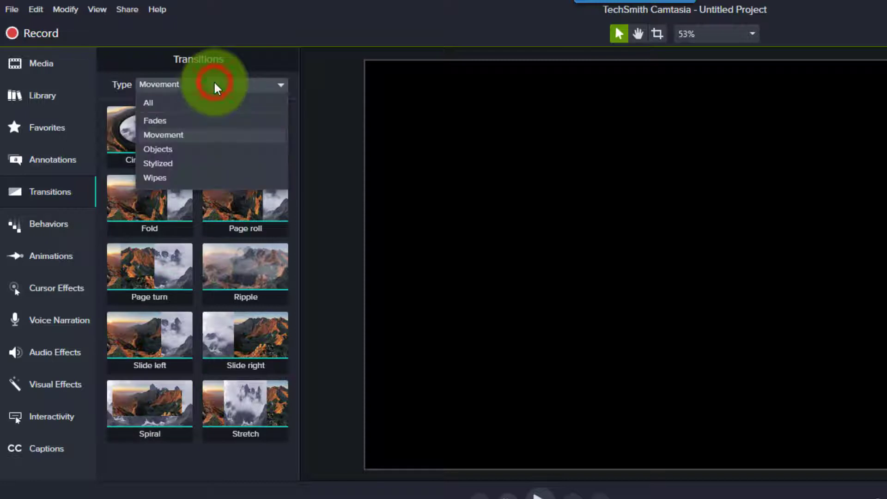
pyautogui.click(170, 152)
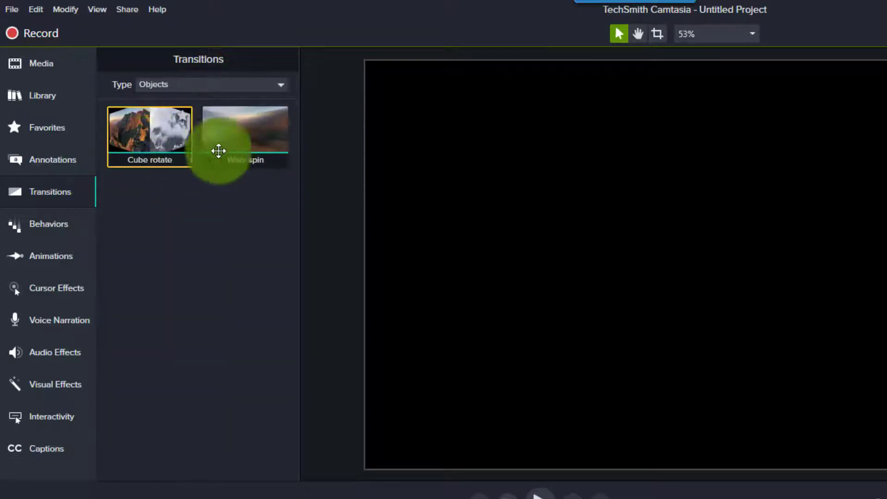
pyautogui.click(243, 84)
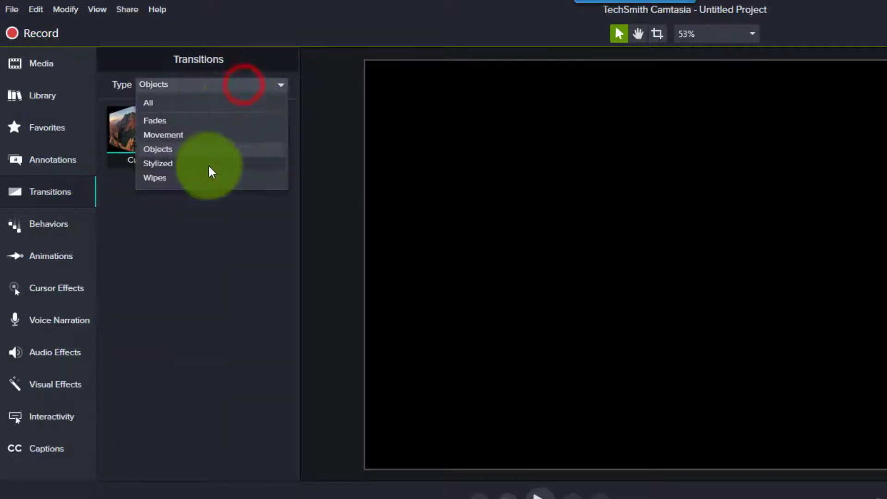
pyautogui.click(207, 164)
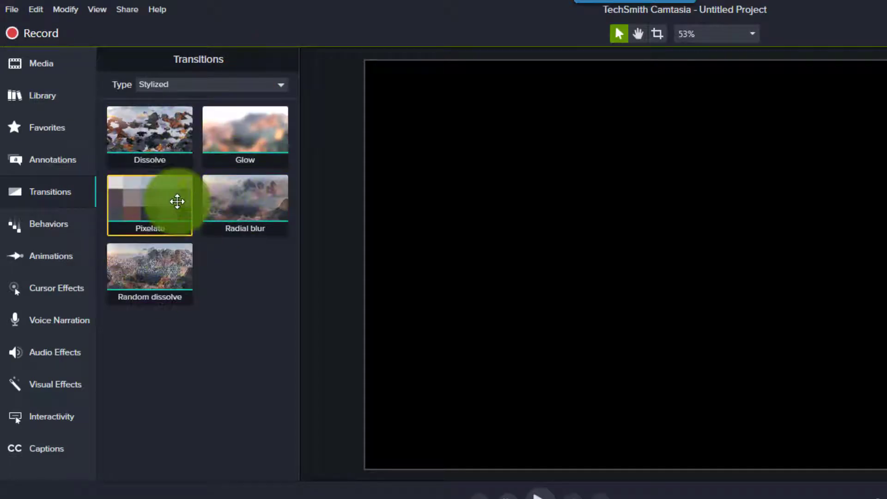
pyautogui.click(256, 84)
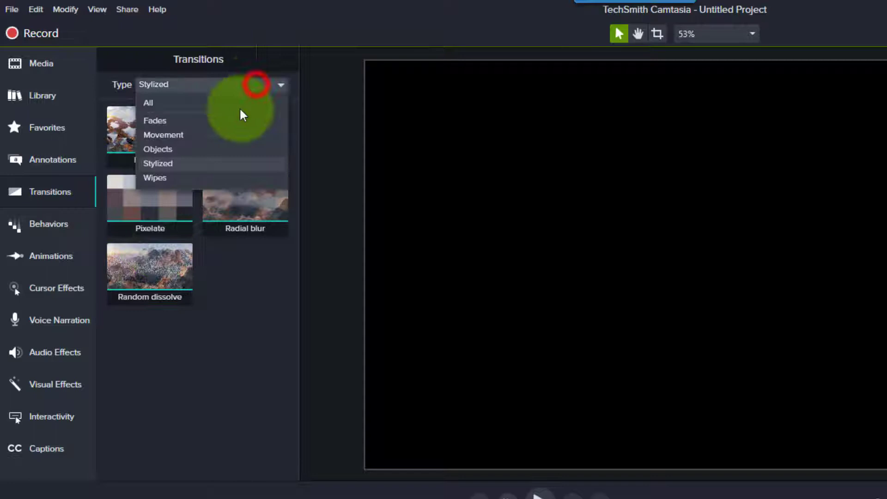
pyautogui.click(205, 184)
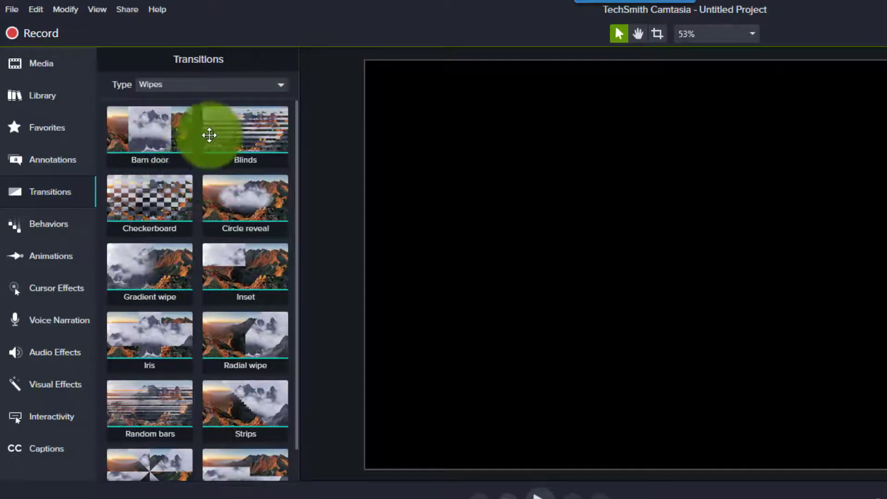
pyautogui.scroll(-2, 201, 276)
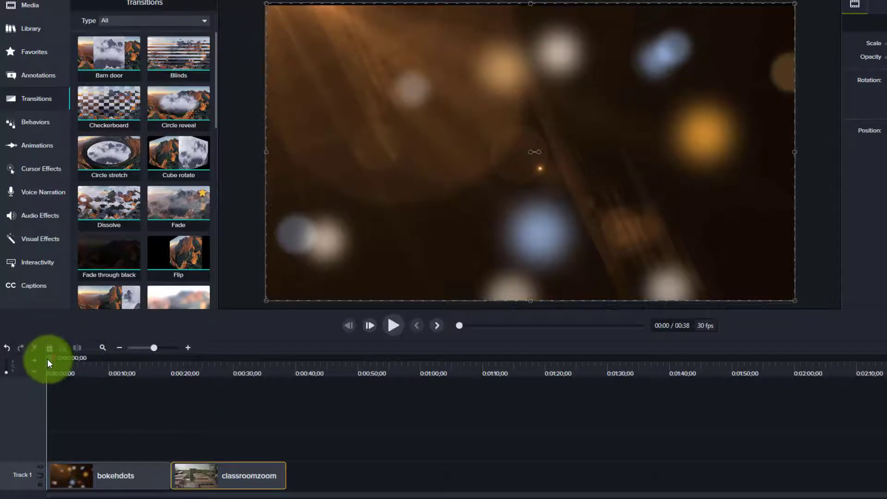
# Position the playhead at 0:00:19;10, just before the cut between the bokehdots and classroomzoom clips
pyautogui.moveTo(47, 358); pyautogui.dragTo(170, 366)
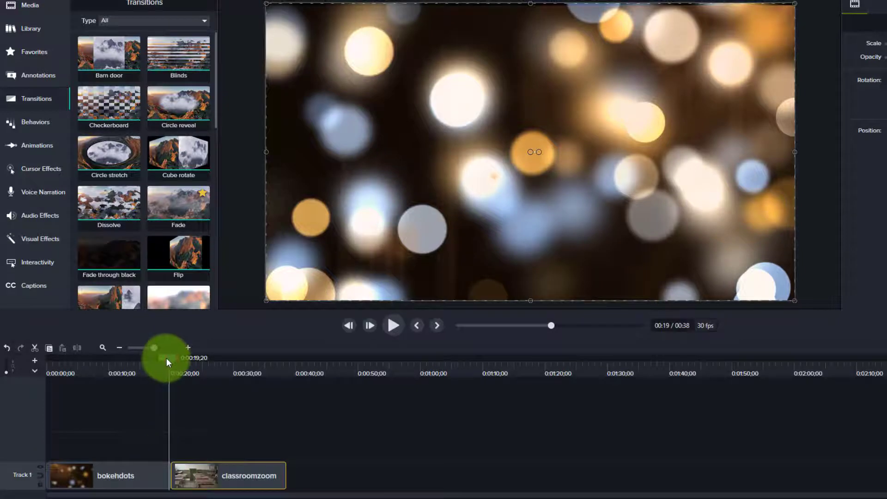
pyautogui.moveTo(166, 358); pyautogui.dragTo(167, 365)
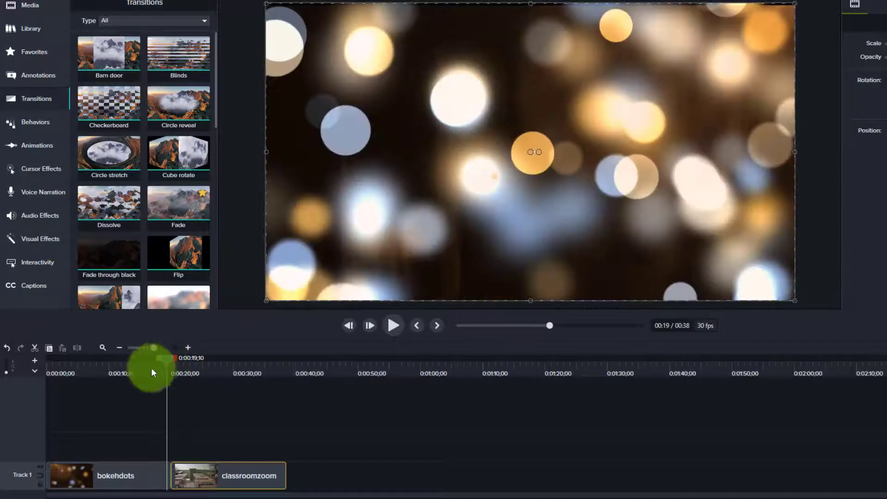
pyautogui.click(206, 483)
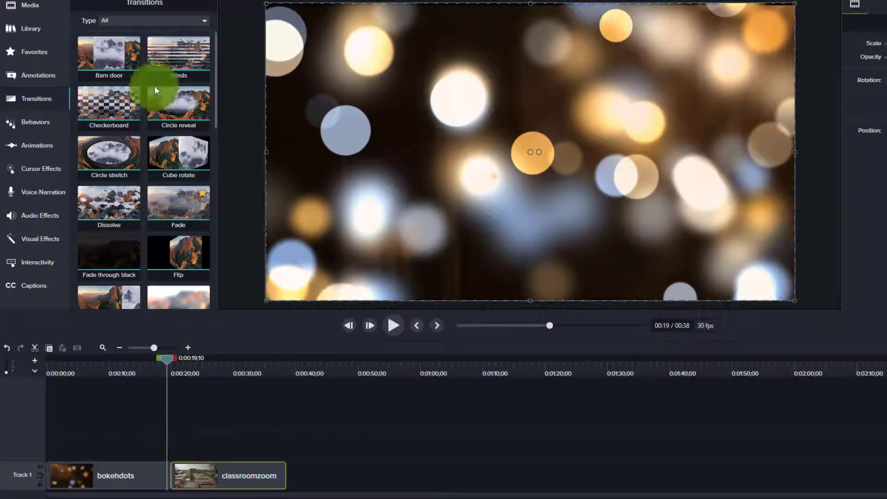
# Apply the Cube rotate transition at the cut between the bokehdots and classroomzoom clips and preview it
pyautogui.moveTo(167, 158); pyautogui.dragTo(180, 452)
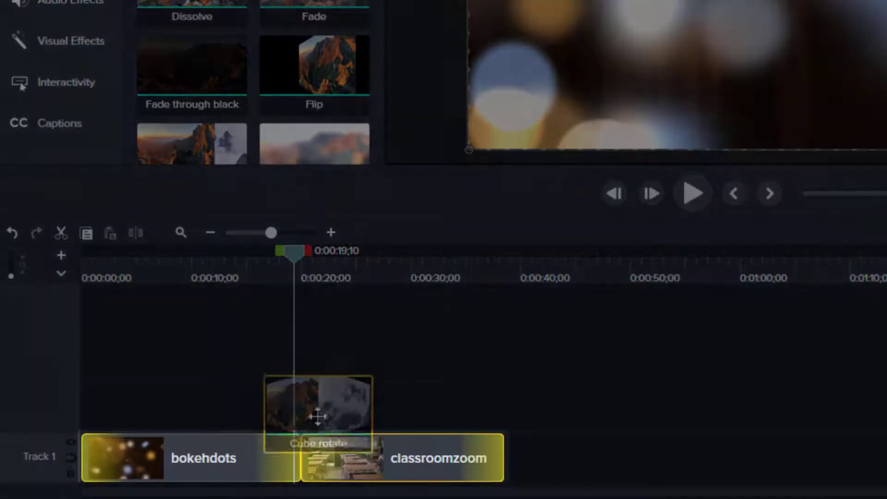
pyautogui.moveTo(317, 417); pyautogui.dragTo(303, 470)
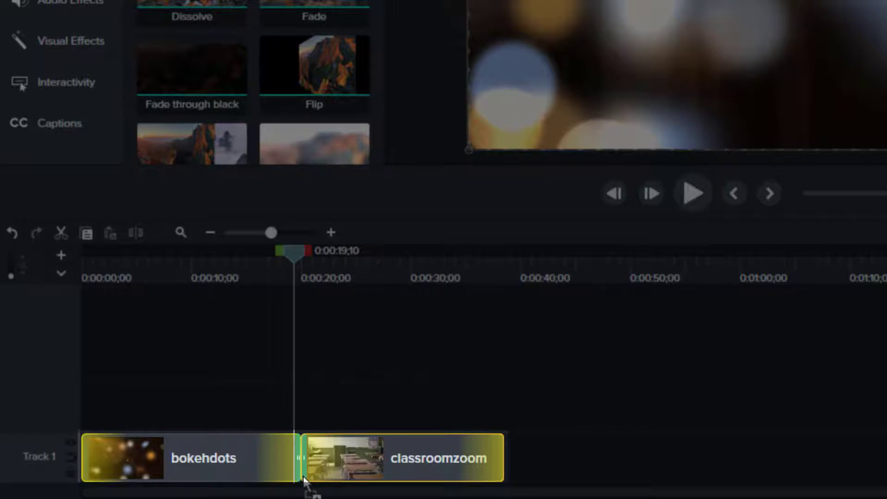
pyautogui.moveTo(305, 475); pyautogui.dragTo(301, 476)
pyautogui.moveTo(298, 464); pyautogui.dragTo(298, 463)
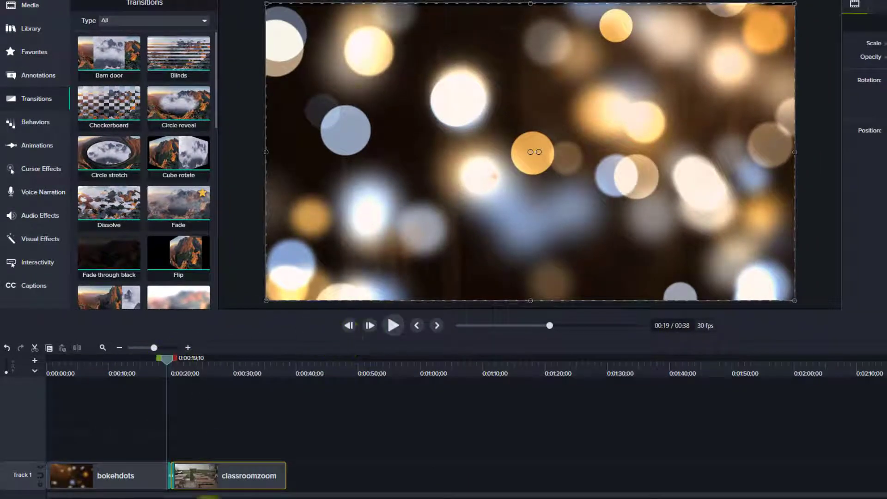
pyautogui.click(394, 326)
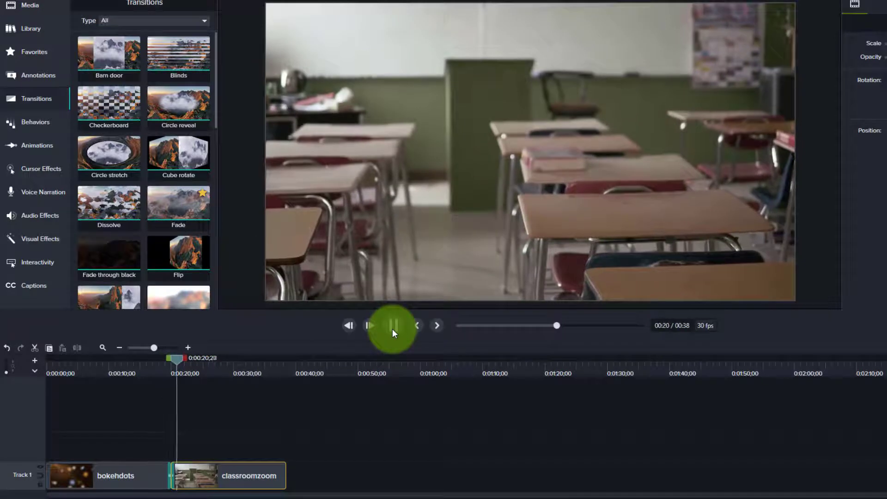
pyautogui.click(392, 329)
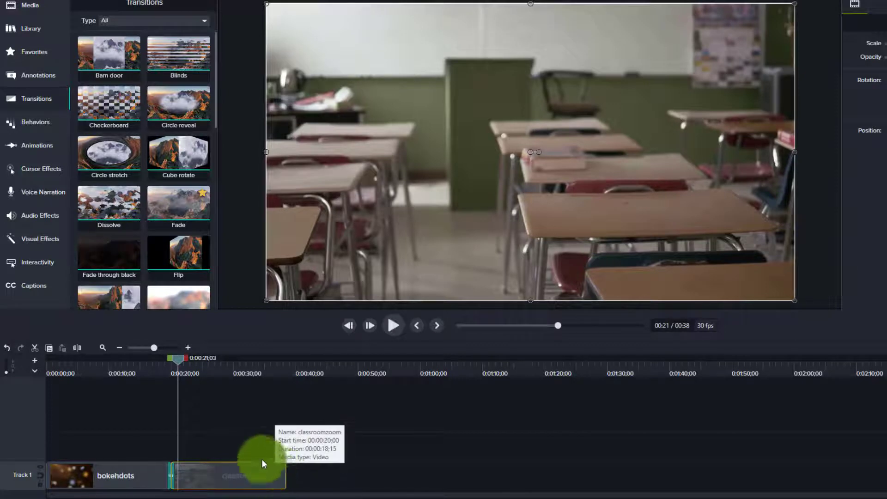
# Apply the Checkerboard transition to the start of the bokehdots clip only
pyautogui.moveTo(110, 106); pyautogui.dragTo(248, 467)
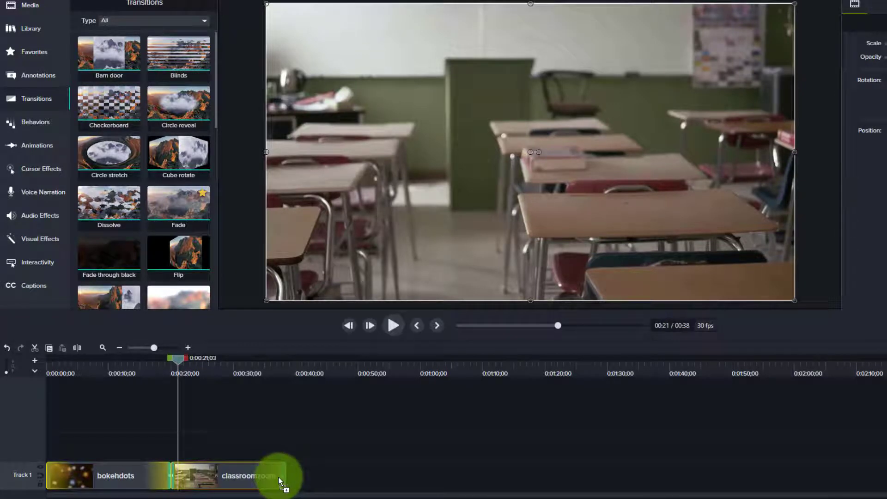
pyautogui.moveTo(279, 477); pyautogui.dragTo(68, 481)
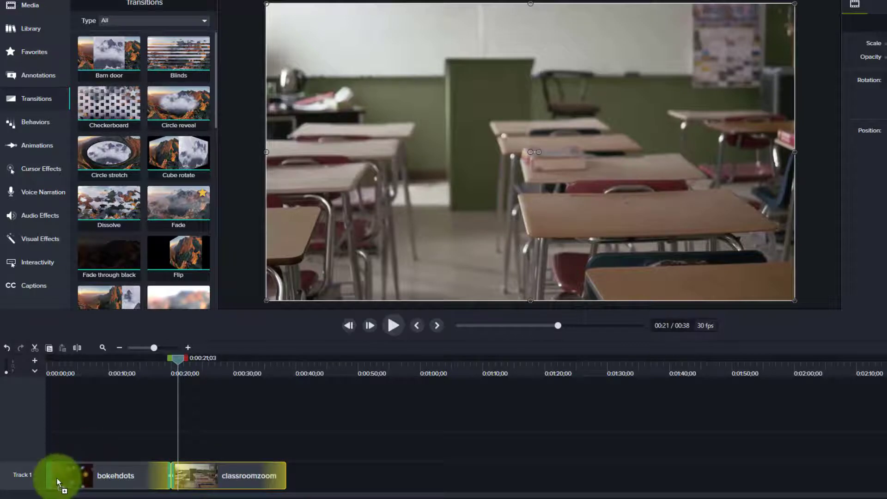
pyautogui.moveTo(59, 478); pyautogui.dragTo(54, 477)
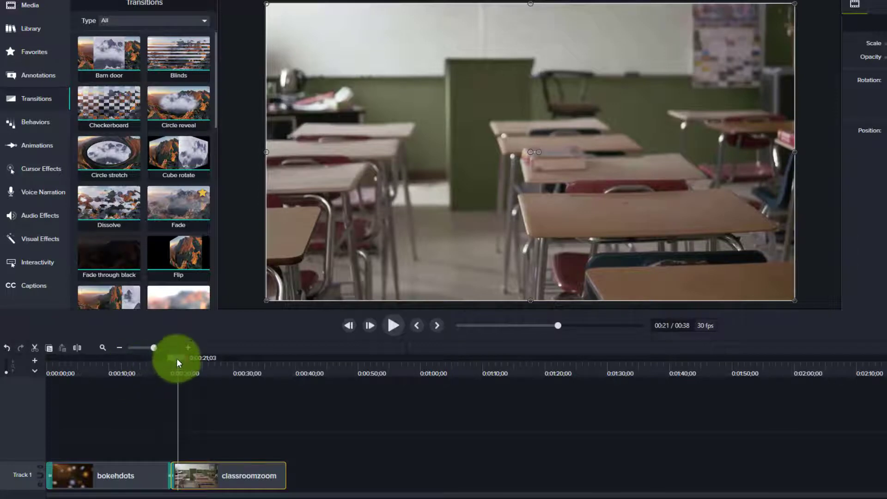
# Play the timeline from the beginning to preview the opening Checkerboard transition
pyautogui.moveTo(177, 359); pyautogui.dragTo(13, 357)
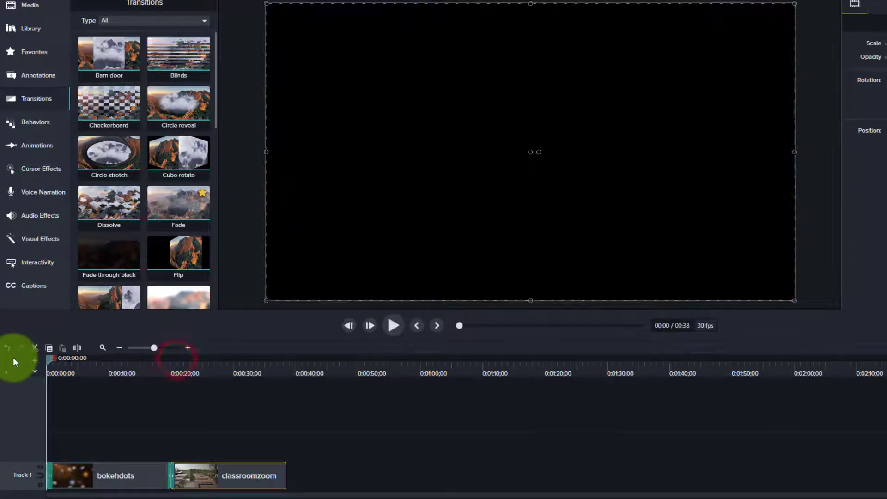
pyautogui.click(391, 326)
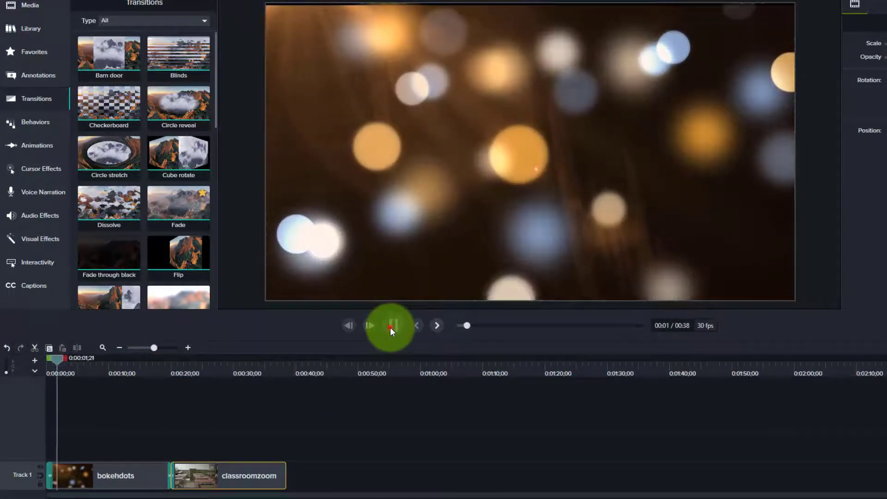
pyautogui.click(391, 327)
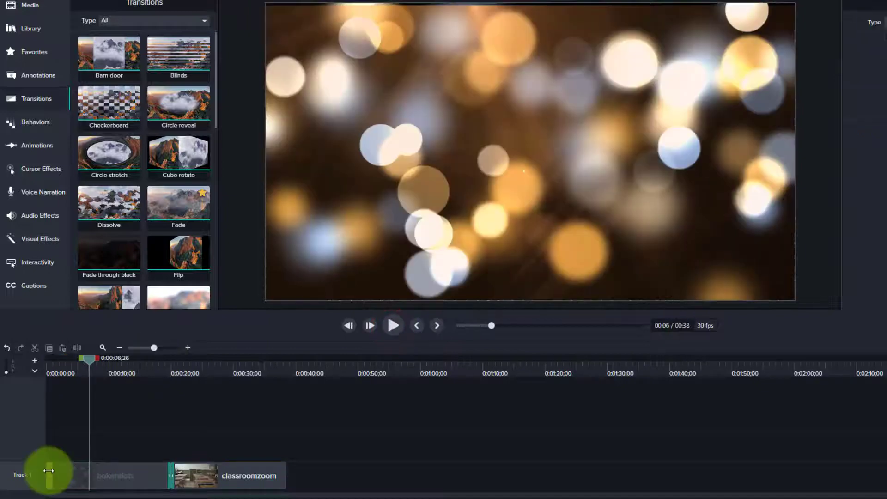
# Select the transition at the start of the bokehdots clip and view the type choices in its properties
pyautogui.click(100, 436)
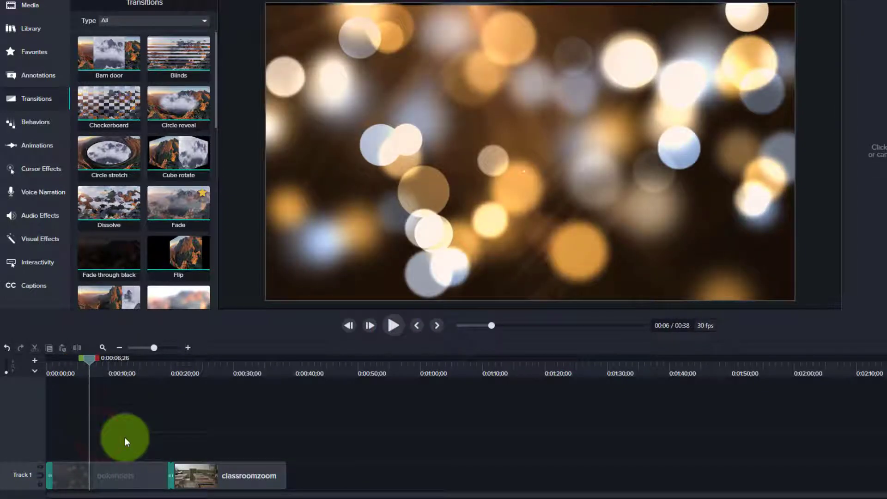
pyautogui.click(51, 476)
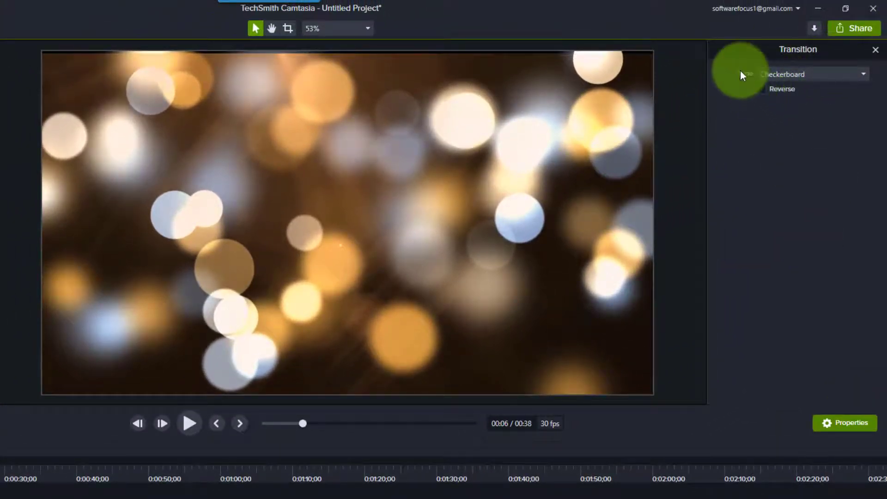
pyautogui.click(794, 72)
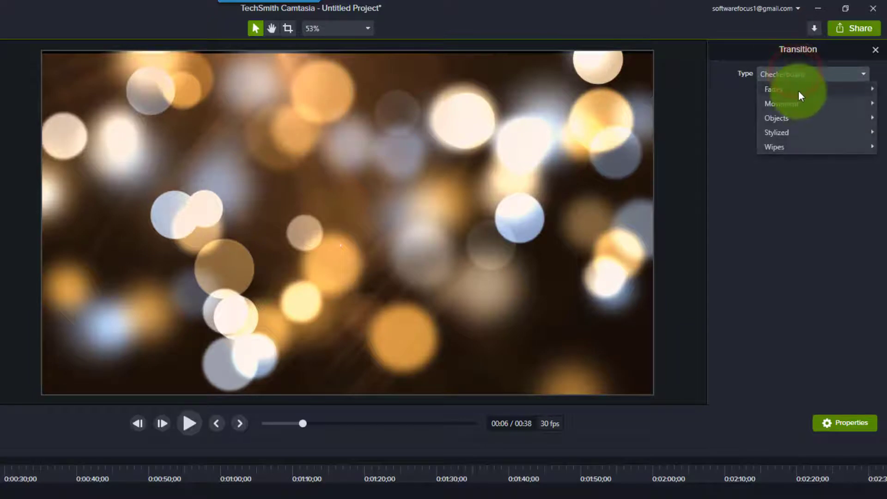
pyautogui.click(820, 191)
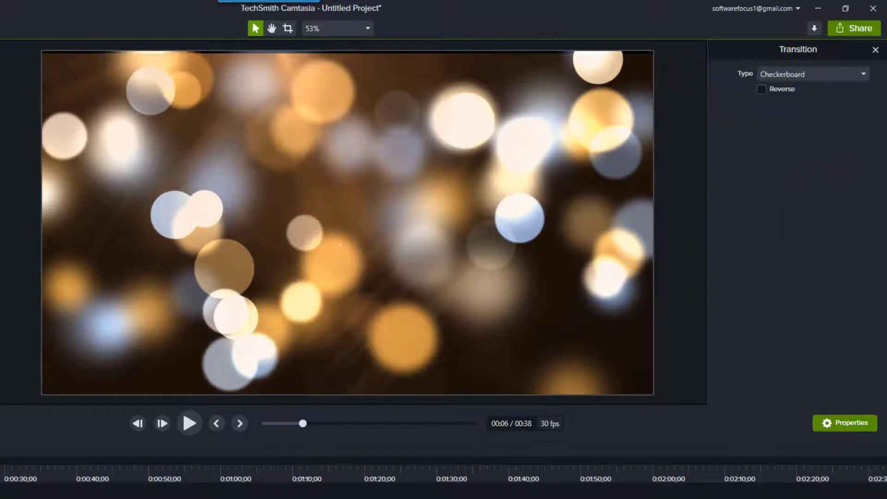
# Play the timeline from the beginning to preview the opening Checkerboard transition with Reverse off
pyautogui.click(43, 457)
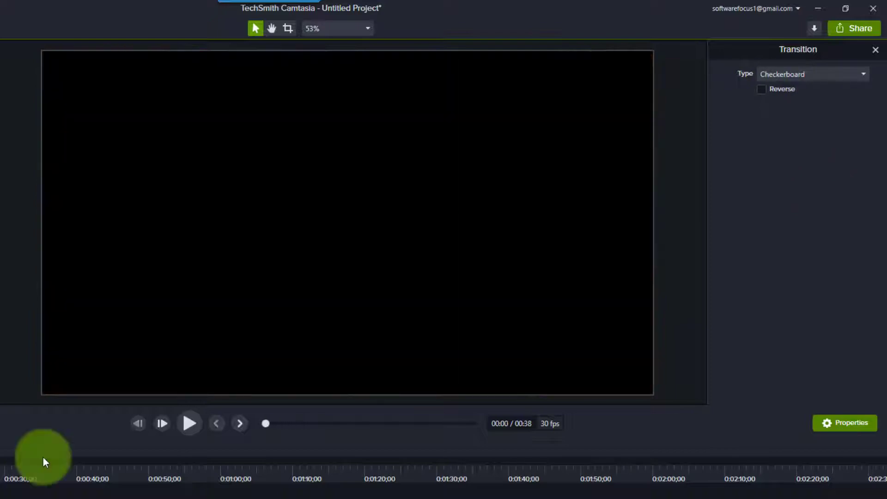
pyautogui.click(187, 424)
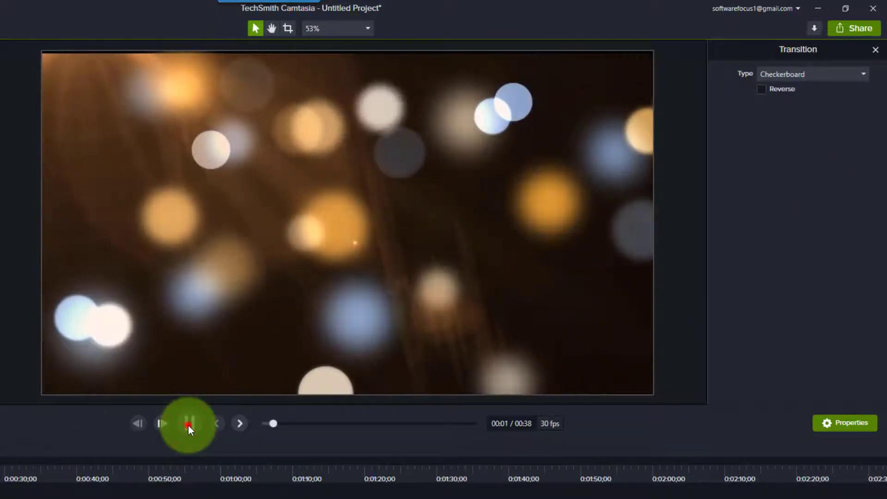
pyautogui.click(188, 424)
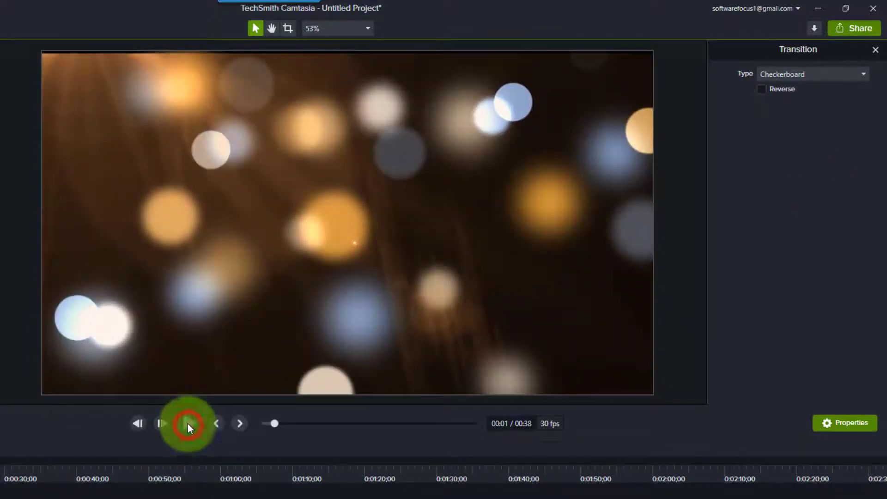
# Reverse the Checkerboard transition at the start of the bokehdots clip and preview it from the beginning
pyautogui.click(762, 89)
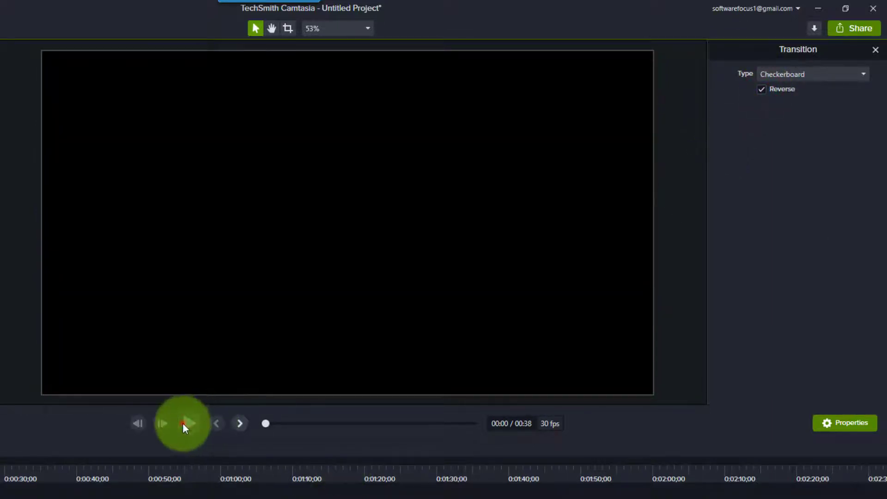
pyautogui.click(183, 423)
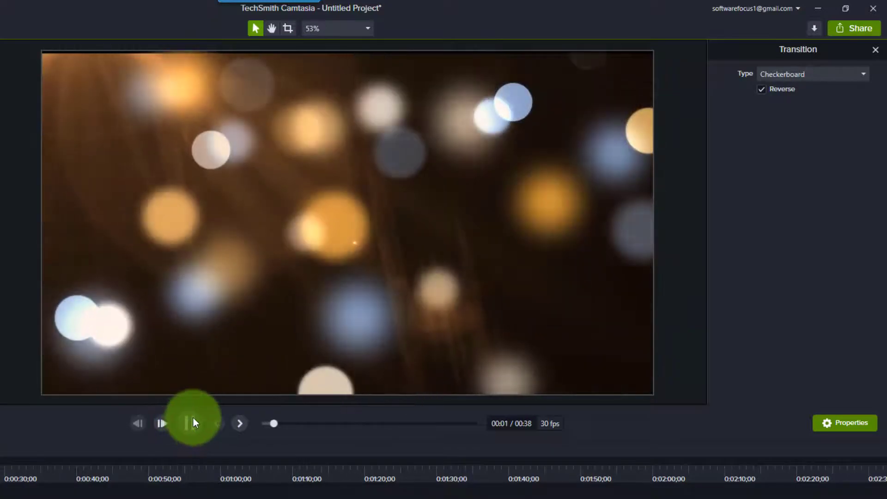
pyautogui.click(202, 418)
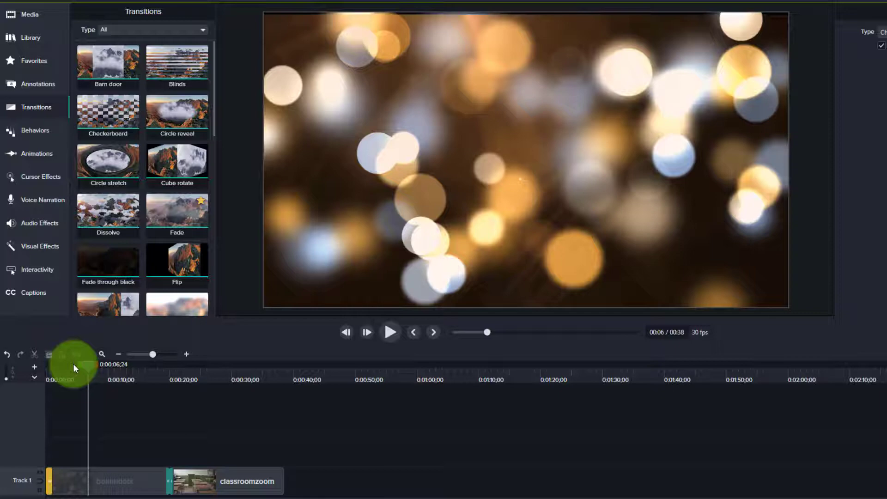
# Split the classroomzoom clip at 0:00:29;10
pyautogui.click(227, 363)
pyautogui.click(236, 485)
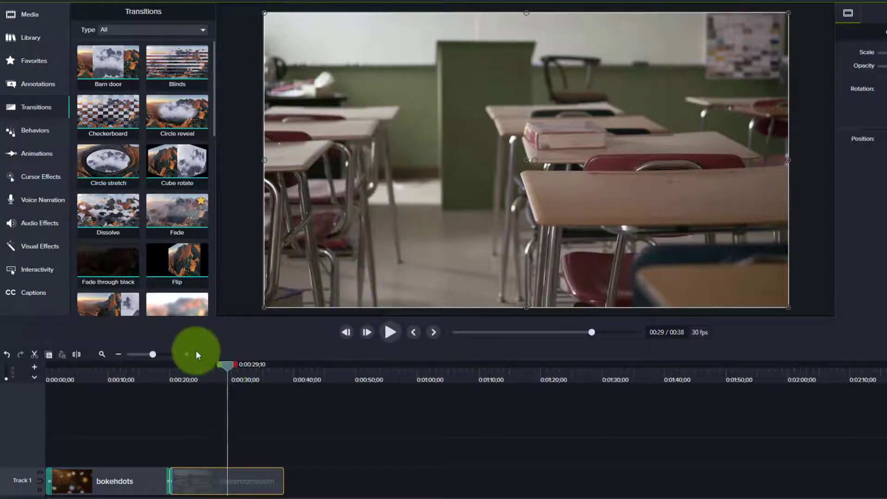
pyautogui.click(77, 354)
pyautogui.click(238, 457)
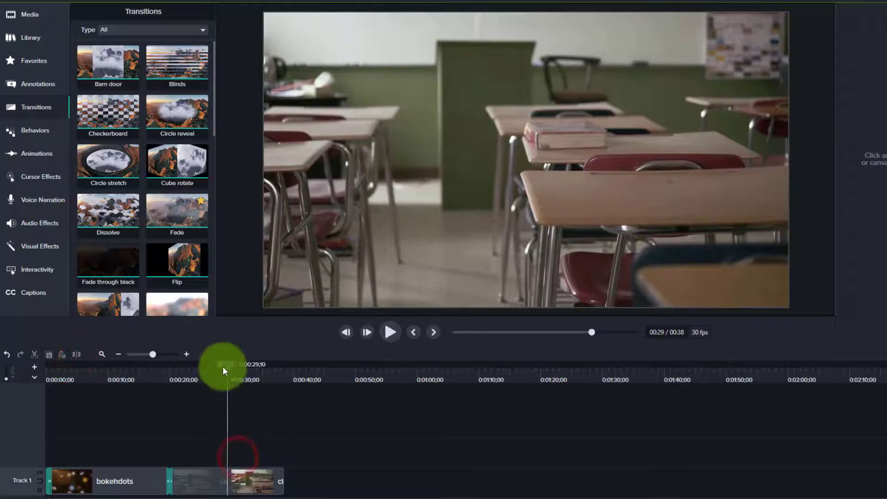
# Scrub the playhead near the split in the classroomzoom clip to inspect the footage around the cut
pyautogui.moveTo(224, 368); pyautogui.dragTo(206, 367)
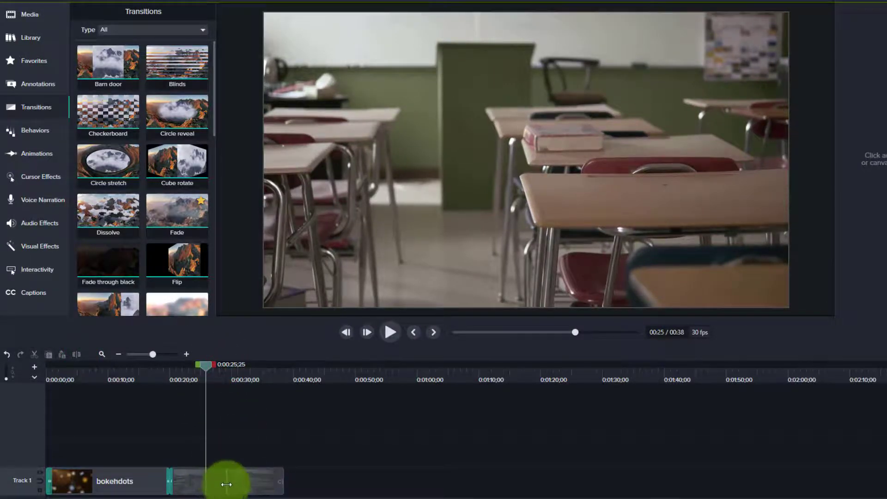
pyautogui.moveTo(226, 478); pyautogui.dragTo(231, 481)
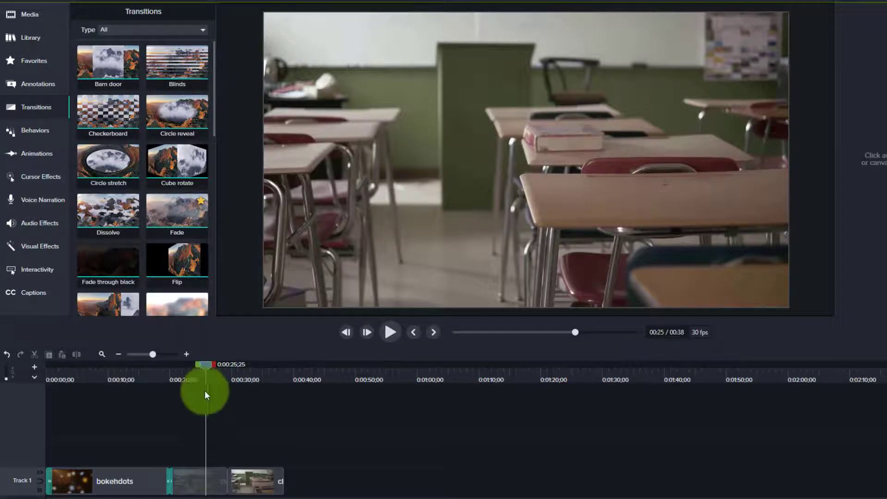
pyautogui.moveTo(207, 365)
pyautogui.mouseDown()
pyautogui.moveTo(233, 372)
pyautogui.moveTo(221, 370)
pyautogui.mouseUp()
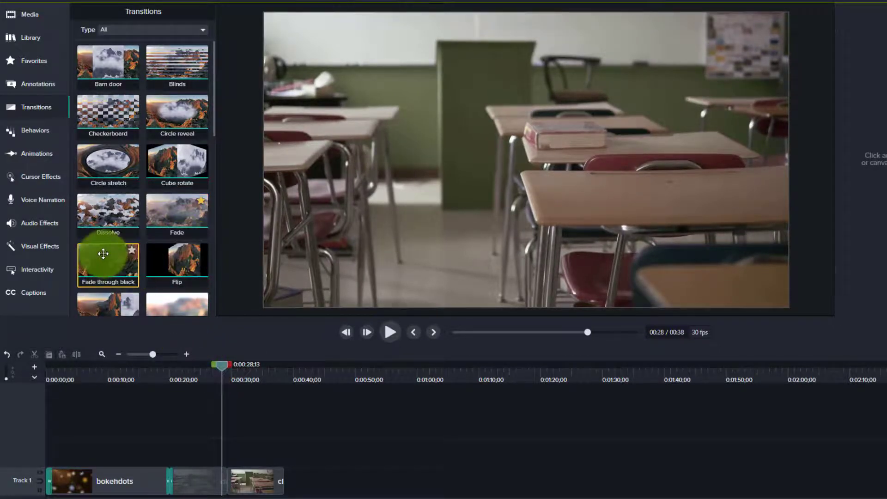
# Try the Fade through black transition at the split in the classroomzoom clip
pyautogui.moveTo(103, 253); pyautogui.dragTo(231, 478)
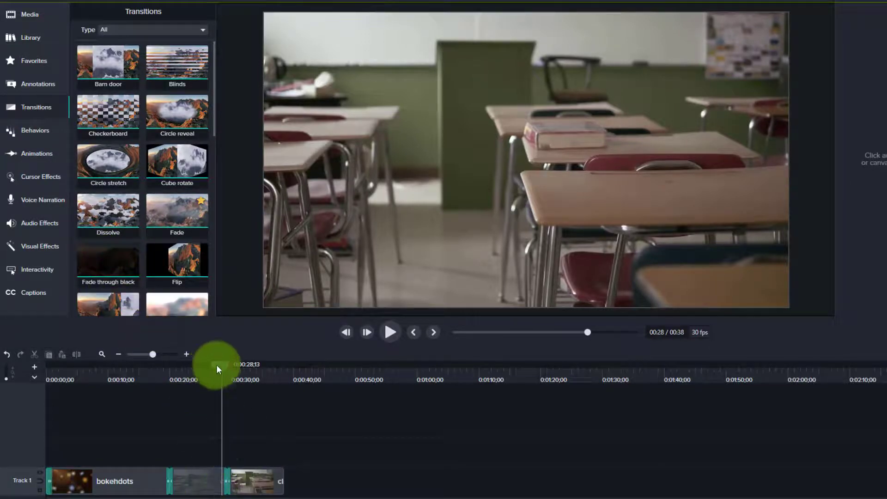
pyautogui.moveTo(221, 363)
pyautogui.mouseDown()
pyautogui.moveTo(232, 367)
pyautogui.moveTo(217, 365)
pyautogui.mouseUp()
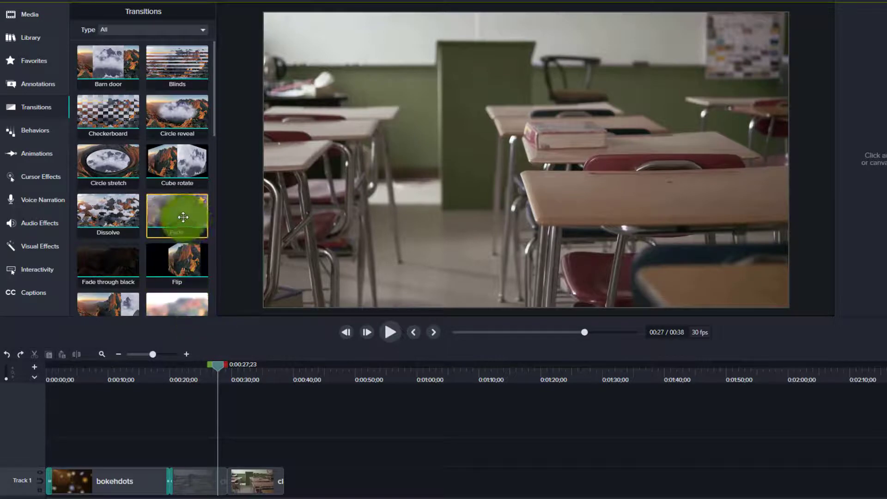
# Apply the Fade transition at the split between the two classroomzoom clips and preview it
pyautogui.moveTo(176, 207); pyautogui.dragTo(227, 485)
pyautogui.click(215, 364)
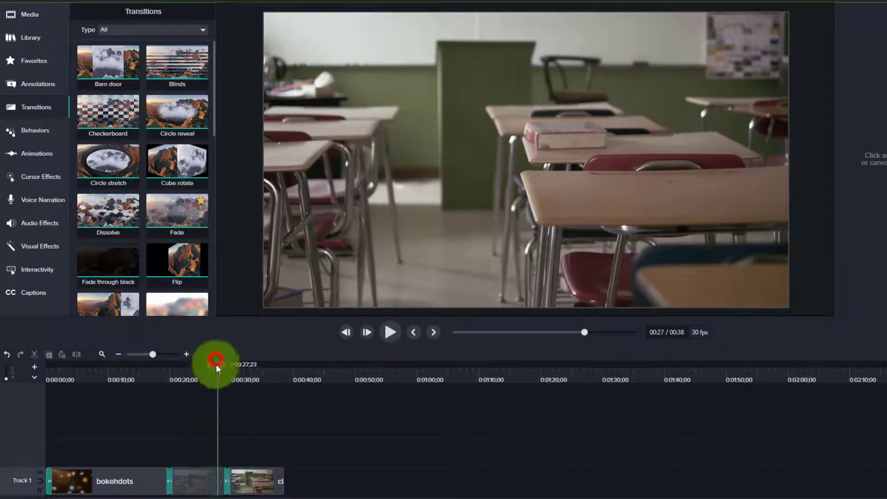
pyautogui.moveTo(220, 367); pyautogui.dragTo(224, 368)
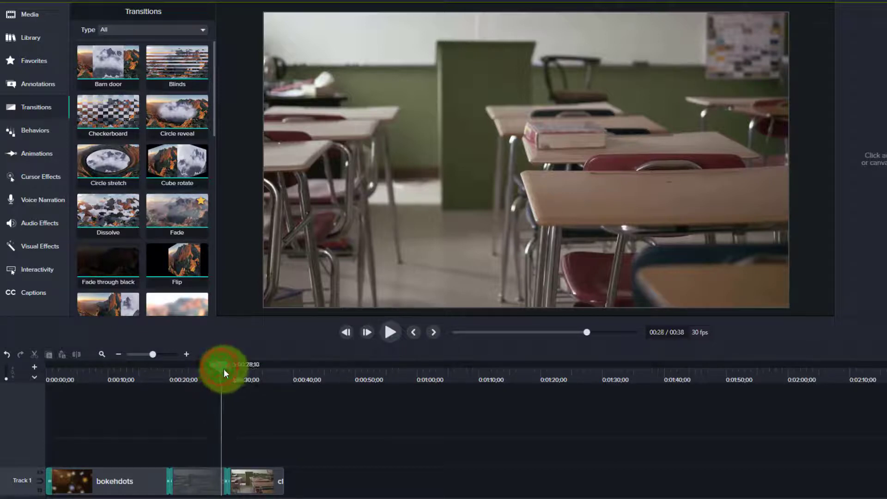
pyautogui.press('space')
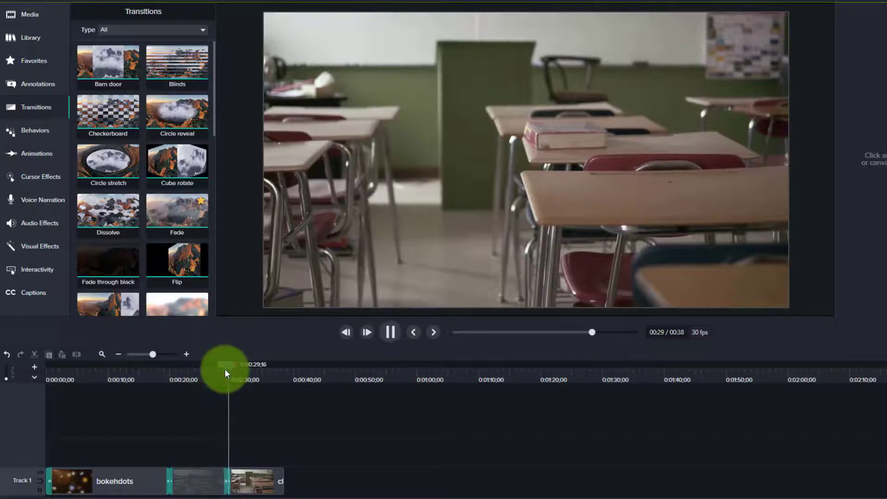
pyautogui.press('space')
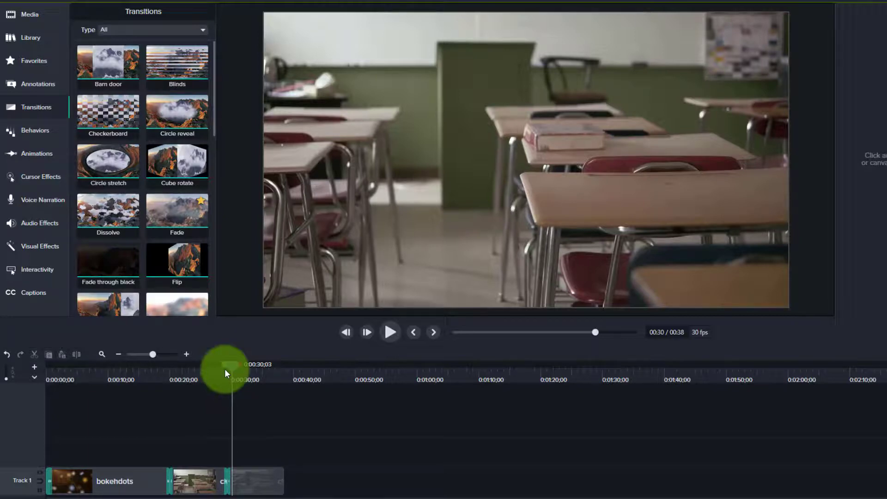
# Replace the Fade at the split between the classroomzoom clips with the Circle reveal transition and preview it
pyautogui.click(227, 483)
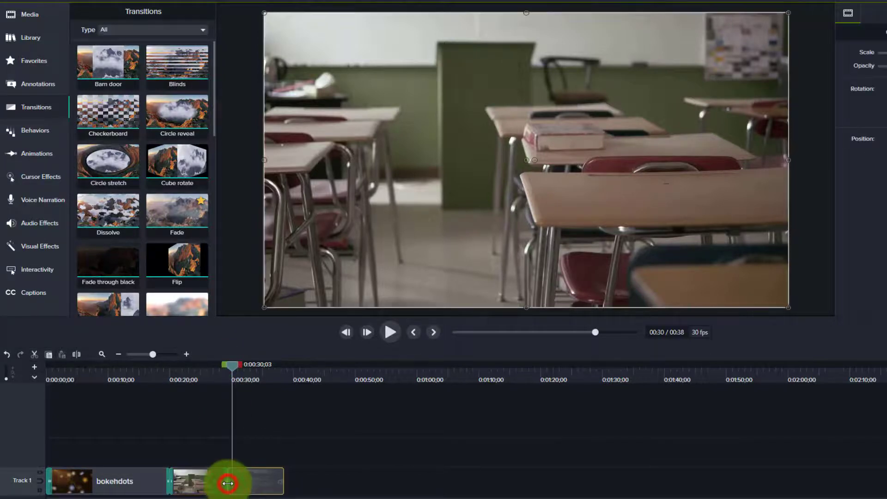
pyautogui.click(224, 476)
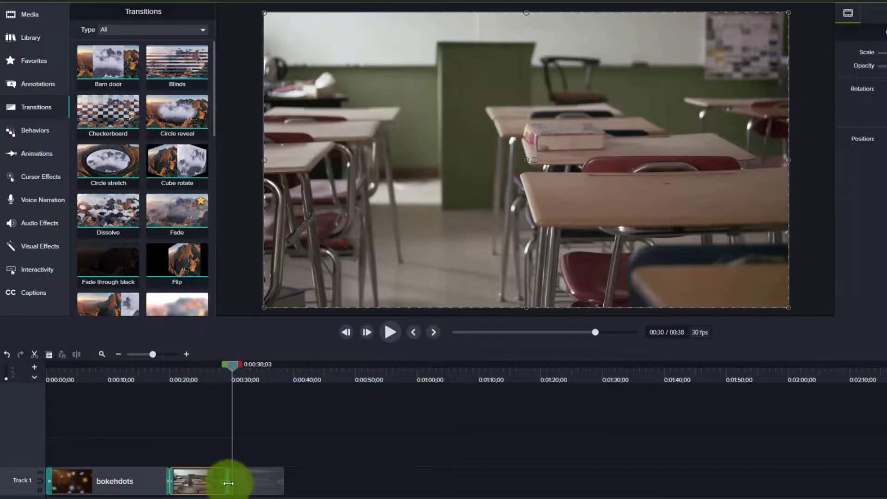
pyautogui.moveTo(173, 120); pyautogui.dragTo(459, 481)
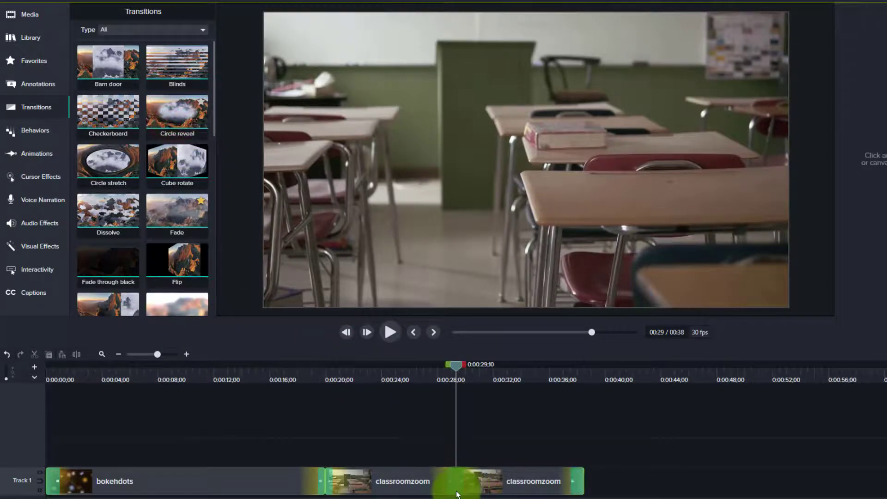
pyautogui.click(446, 367)
pyautogui.press('space')
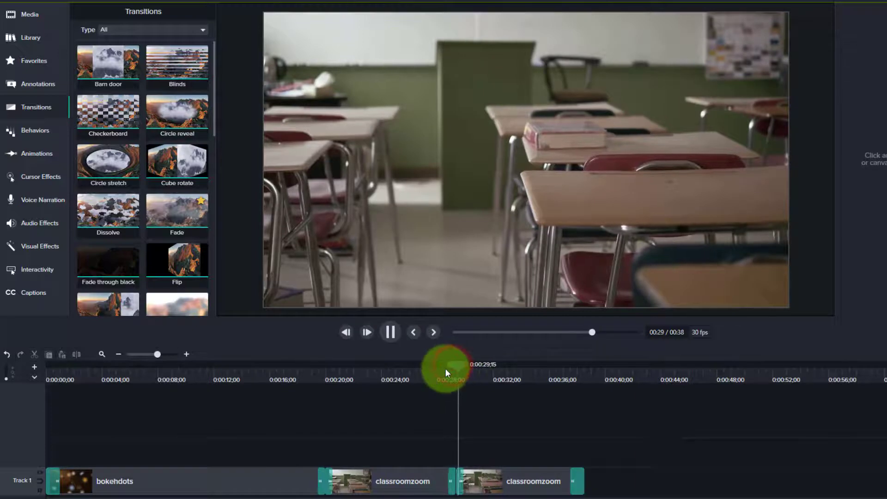
pyautogui.press('space')
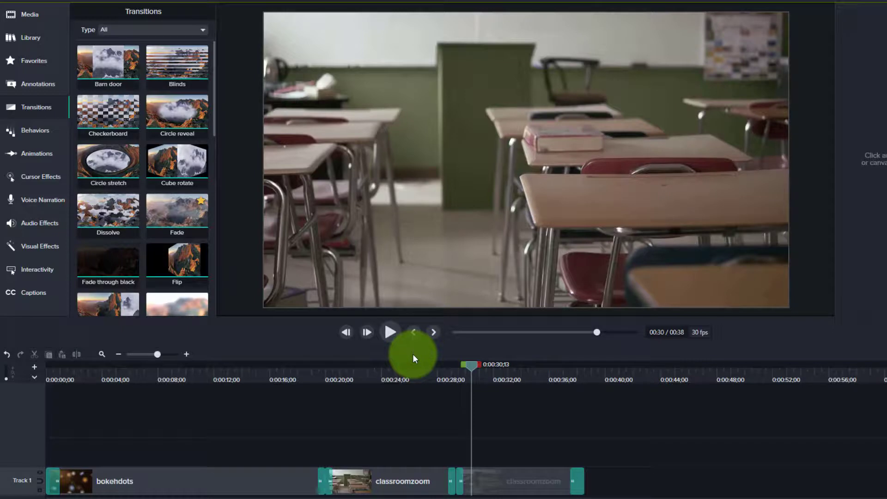
# Delete the transition at the classroomzoom split, apply Fade through black in its place and preview it
pyautogui.click(451, 481)
pyautogui.press('Delete')
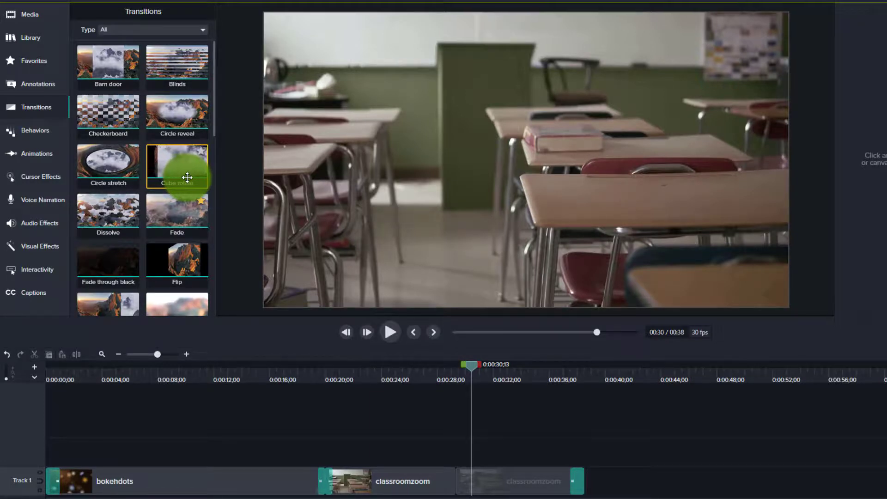
pyautogui.moveTo(123, 260); pyautogui.dragTo(456, 481)
pyautogui.moveTo(474, 367); pyautogui.dragTo(447, 363)
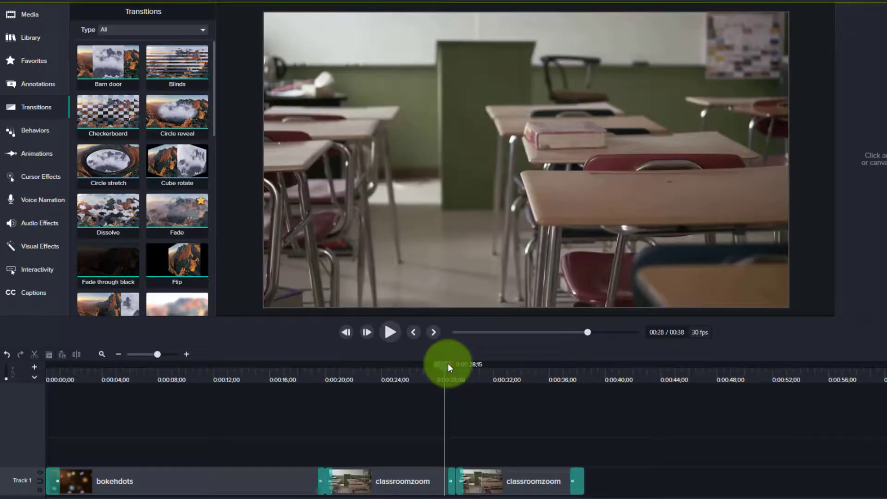
pyautogui.press('space')
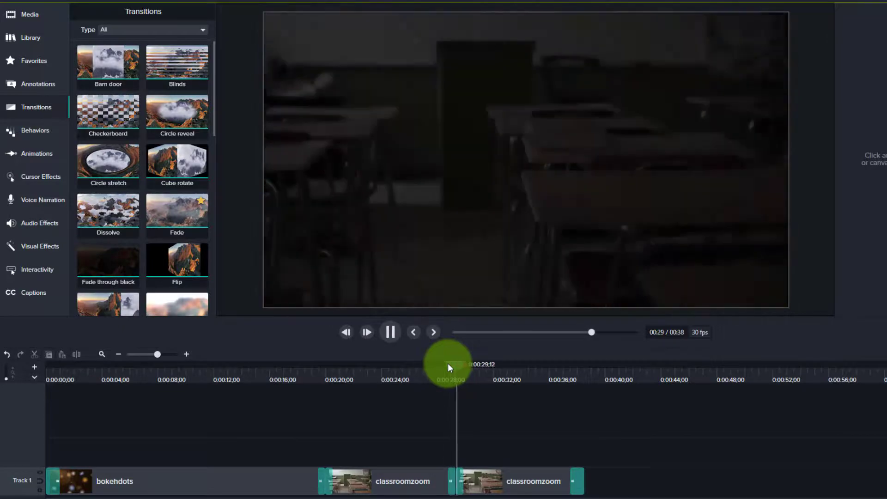
pyautogui.press('space')
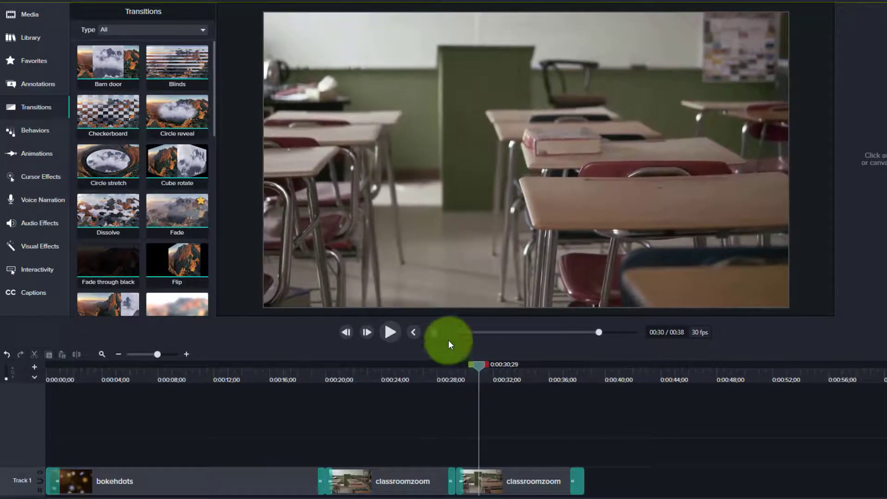
# Replace the Fade through black transition at the classroomzoom split with the Flip transition and preview it
pyautogui.moveTo(213, 126); pyautogui.dragTo(213, 136)
pyautogui.moveTo(213, 136); pyautogui.dragTo(213, 145)
pyautogui.moveTo(453, 481); pyautogui.dragTo(449, 481)
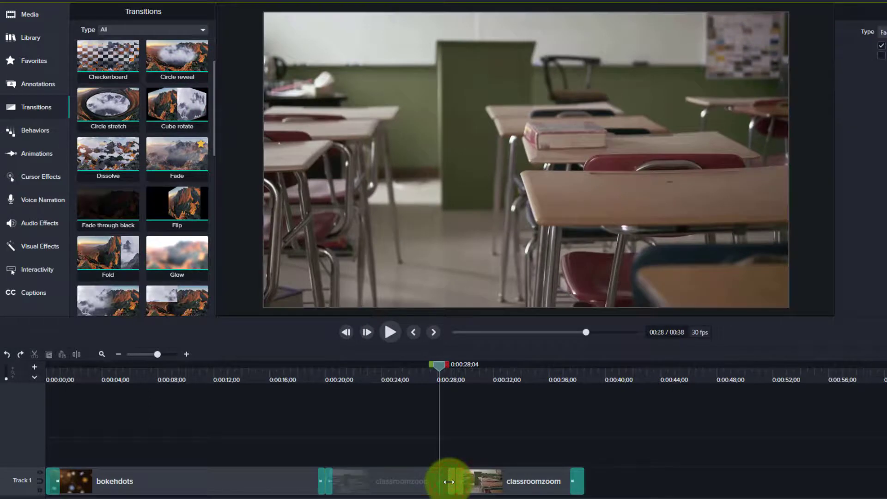
pyautogui.press('Delete')
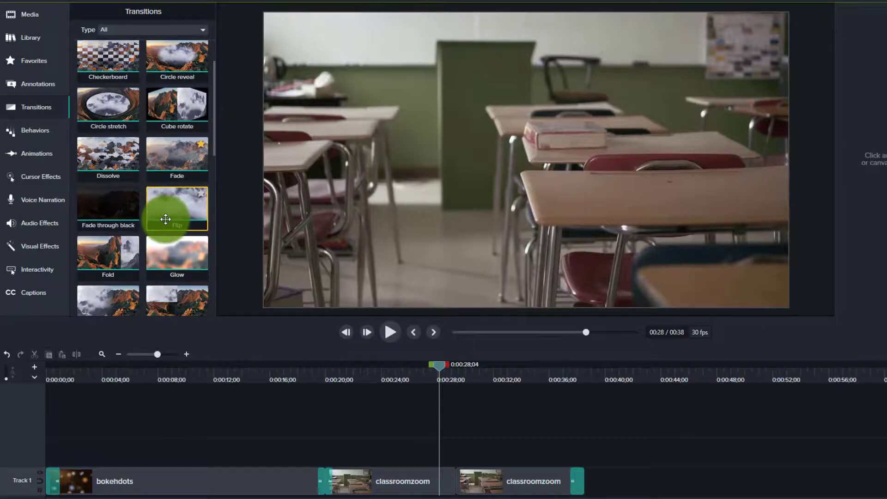
pyautogui.moveTo(168, 180); pyautogui.dragTo(463, 483)
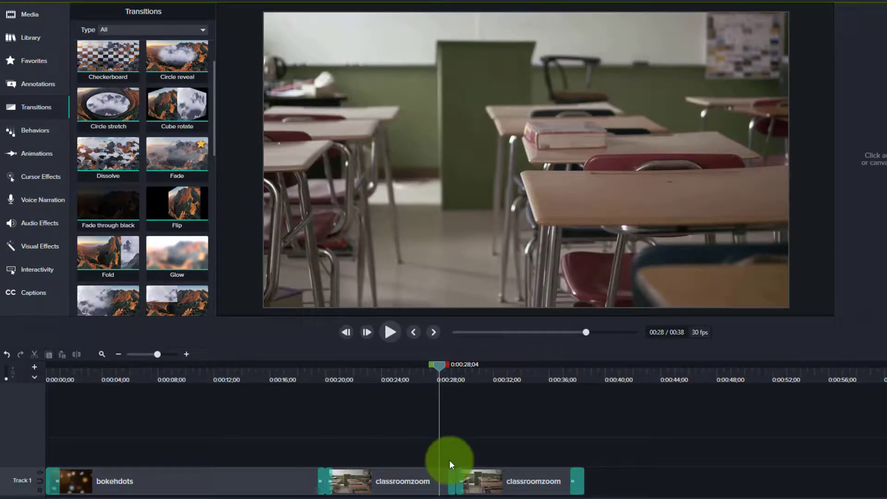
pyautogui.press('space')
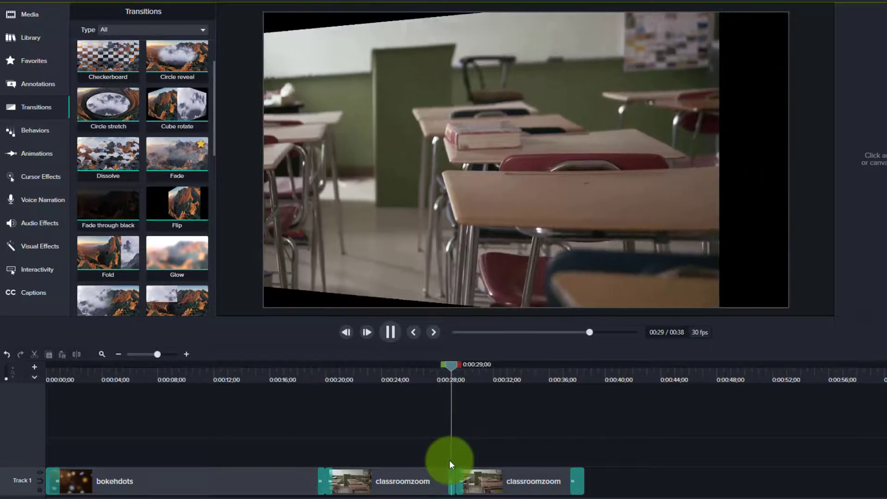
pyautogui.press('space')
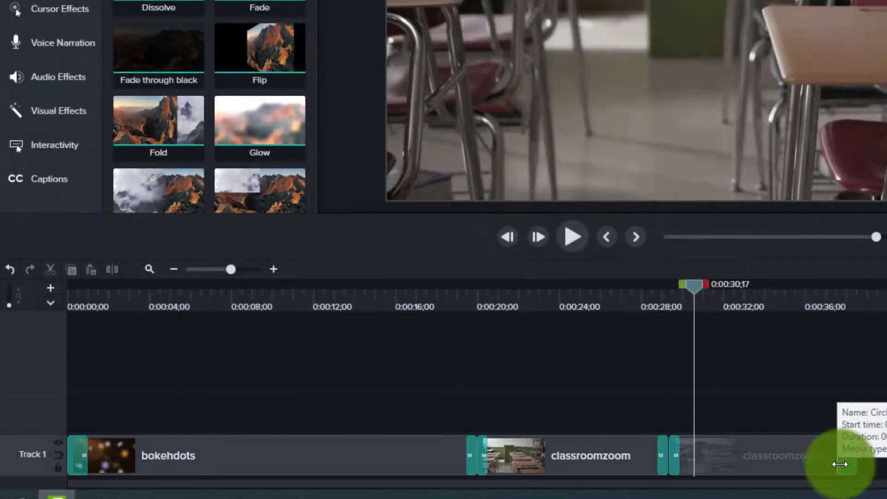
# Lengthen the transition at the end of the last classroomzoom clip to 2 seconds, and shorten it again to about half a second
pyautogui.moveTo(838, 457); pyautogui.dragTo(820, 464)
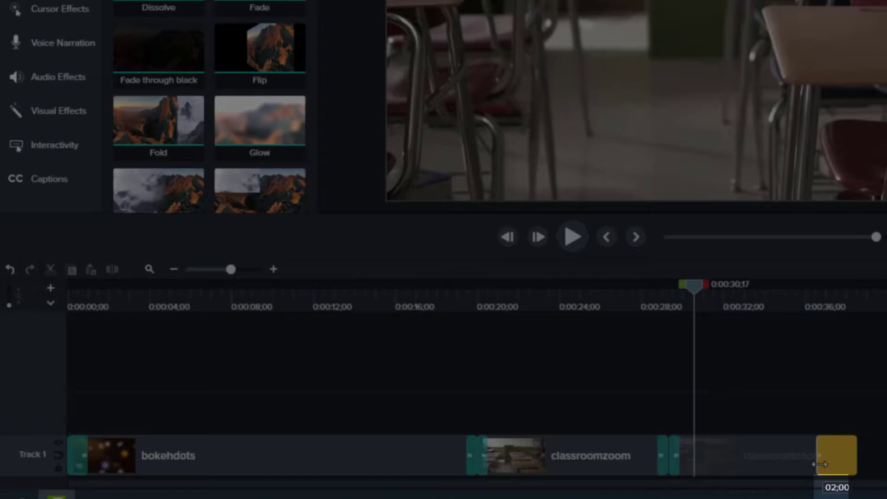
pyautogui.moveTo(820, 464); pyautogui.dragTo(842, 466)
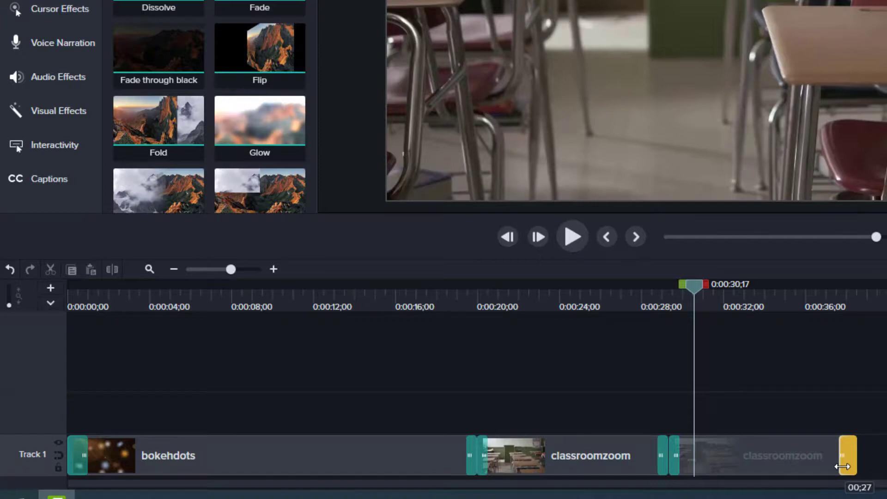
pyautogui.moveTo(842, 466); pyautogui.dragTo(839, 466)
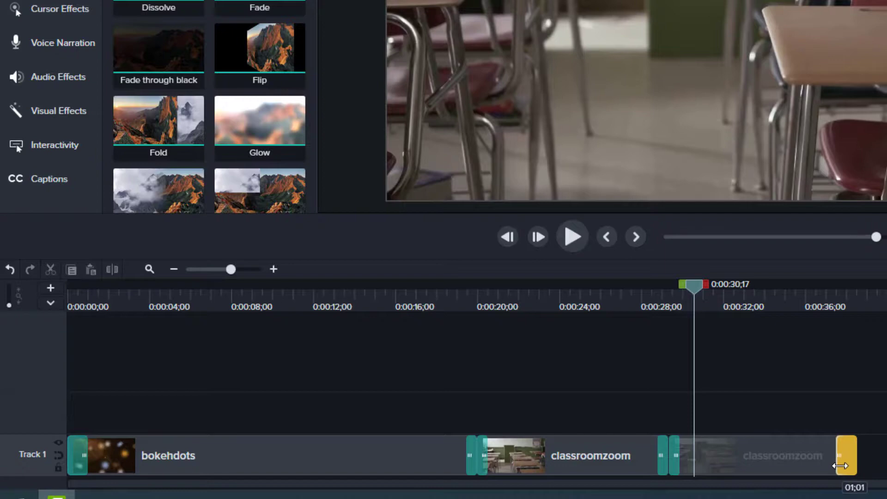
pyautogui.moveTo(840, 466); pyautogui.dragTo(849, 469)
# Select the transition at the split between the two classroomzoom clips
pyautogui.click(660, 454)
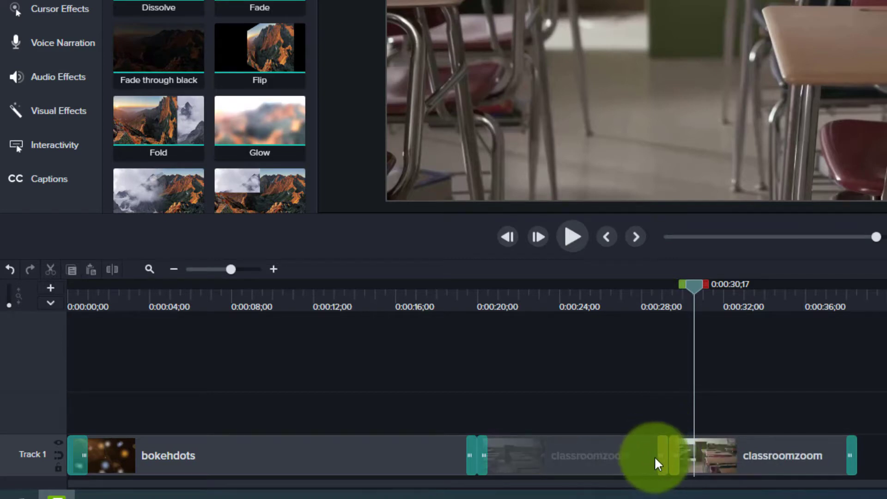
pyautogui.click(659, 454)
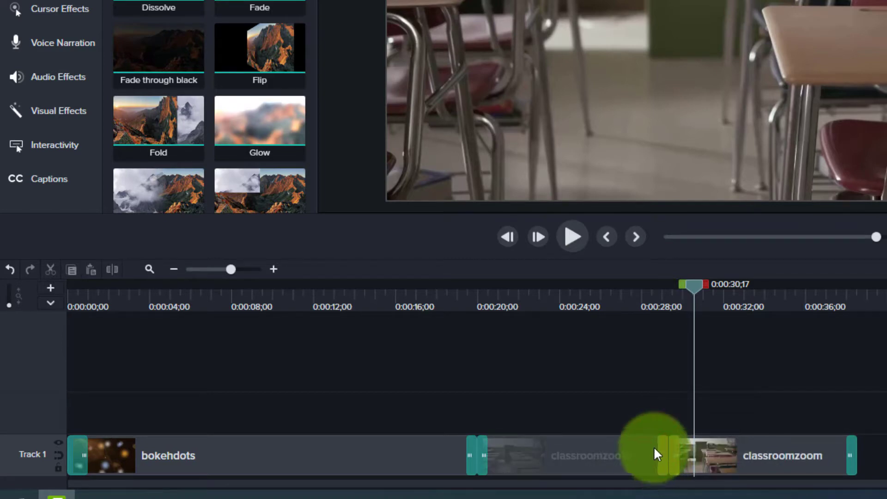